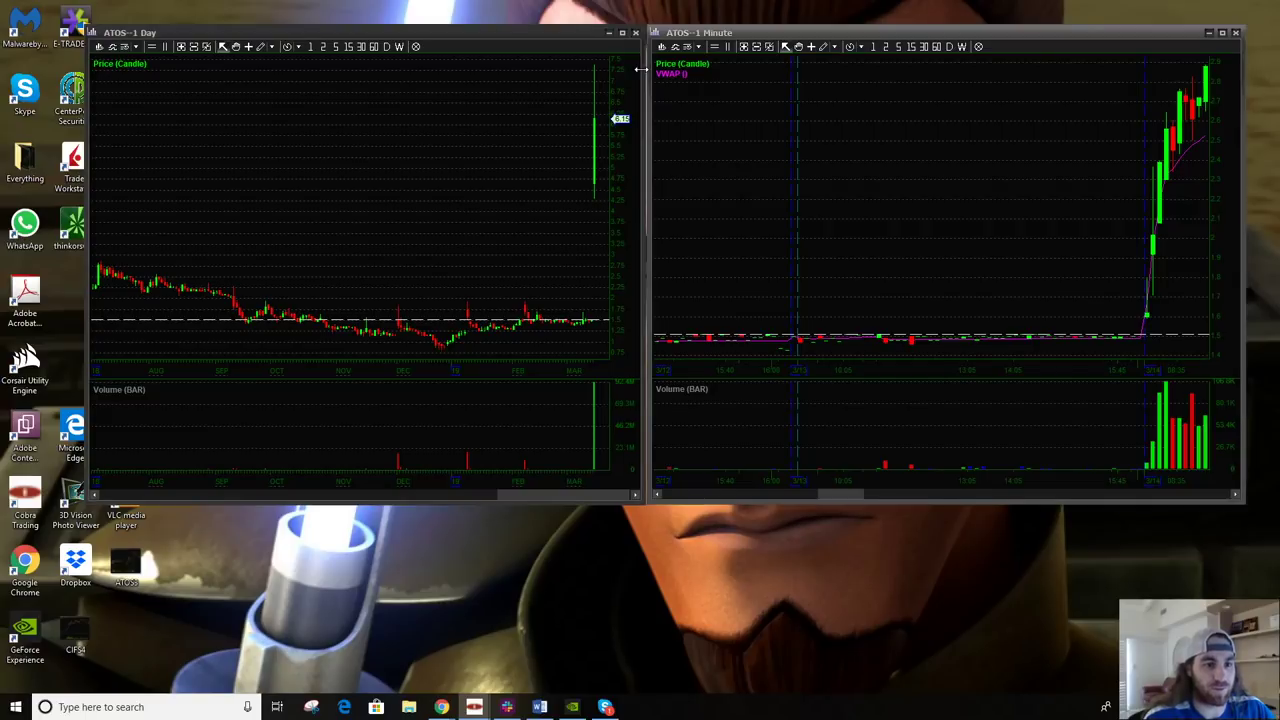
- Widen the ATOS daily chart's time range to examine the price history back to 2017
{"action": "left_click_drag", "start_coordinate": [639, 69], "coordinate": [642, 69]}
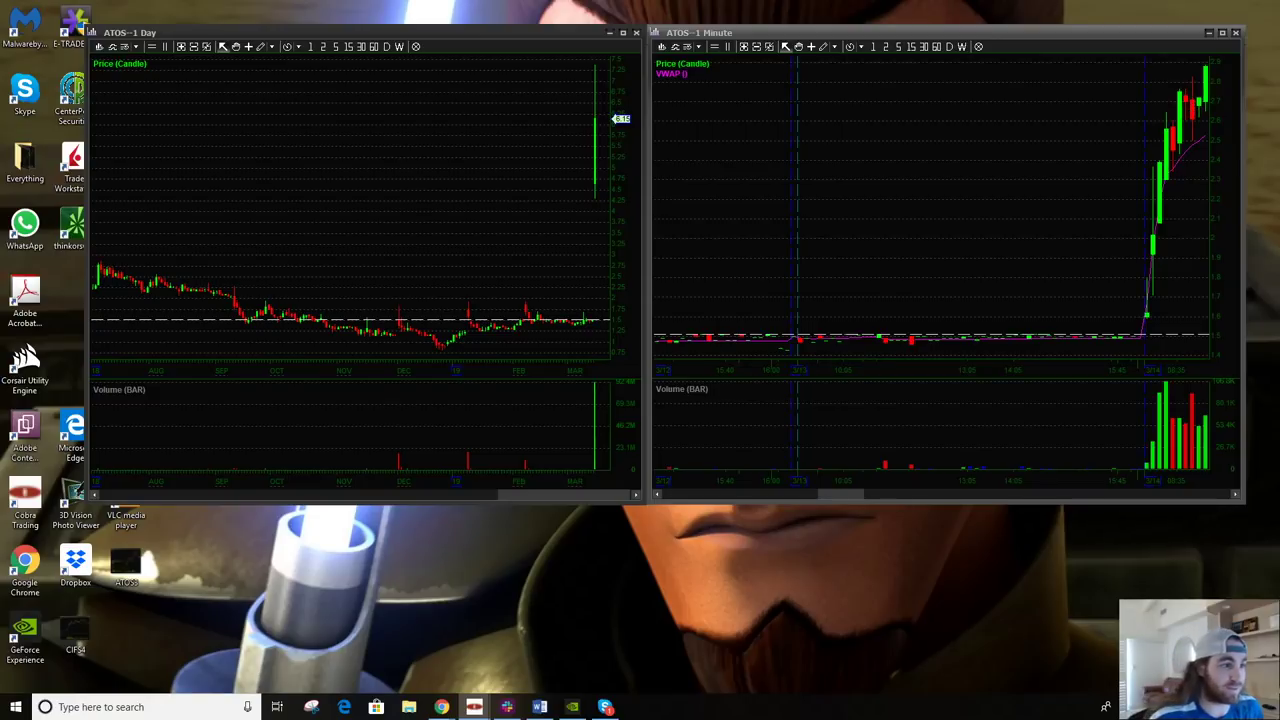
{"action": "scroll", "coordinate": [100, 125], "scroll_direction": "down", "scroll_amount": 4}
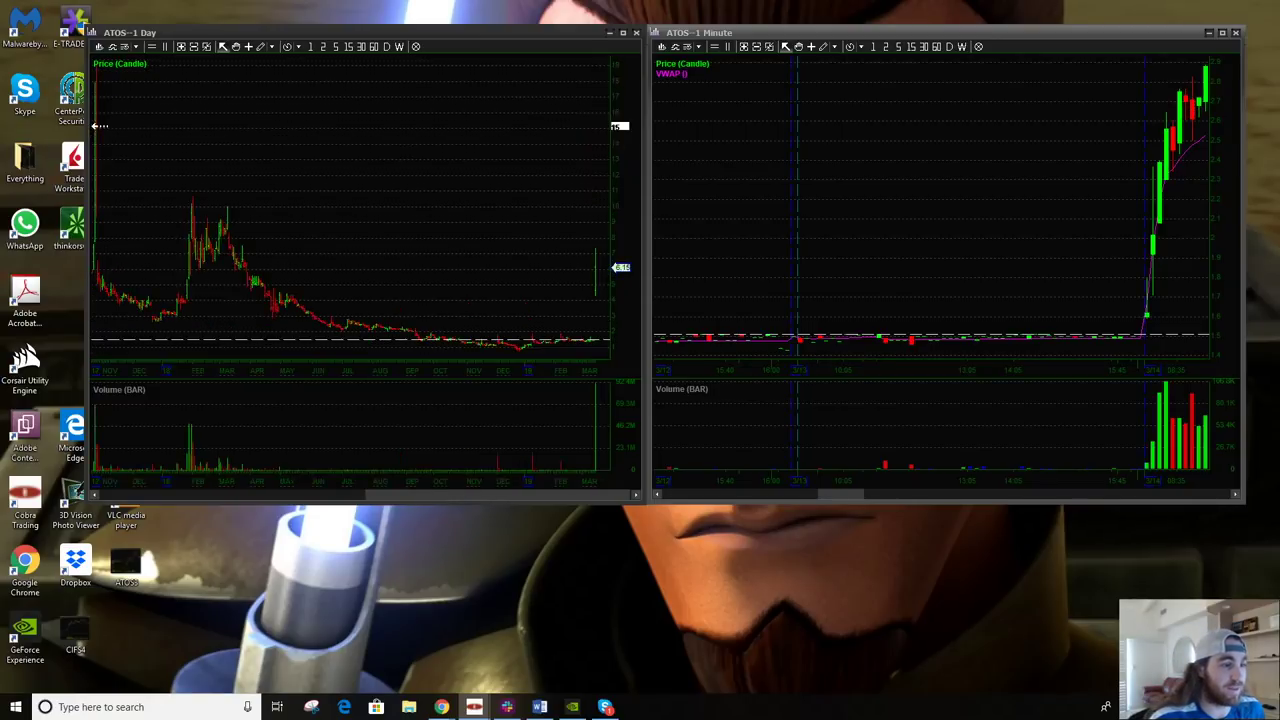
{"action": "left_click", "coordinate": [185, 46]}
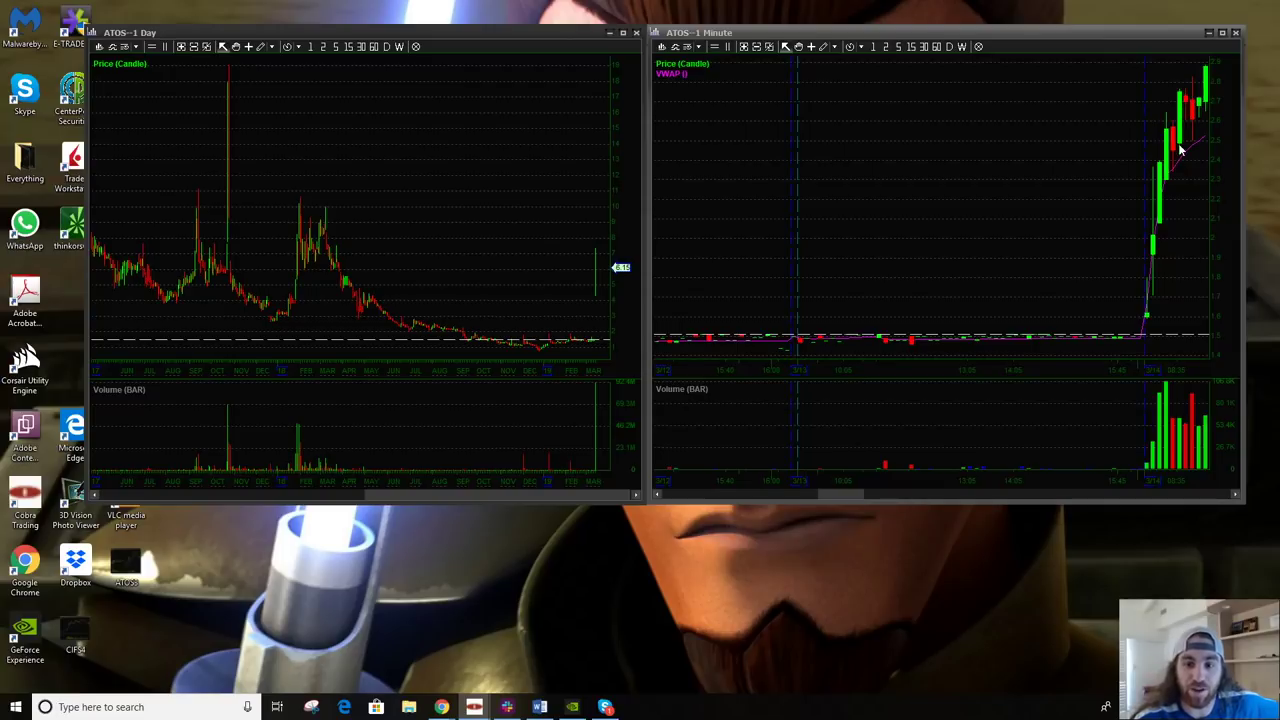
- Advance the ATOS 1-minute chart candle by candle through the March 14 premarket run-up to just past its peak near 08:45
{"action": "left_click", "coordinate": [1235, 496]}
{"action": "left_click", "coordinate": [1235, 496]}
{"action": "left_click", "coordinate": [1235, 496]}
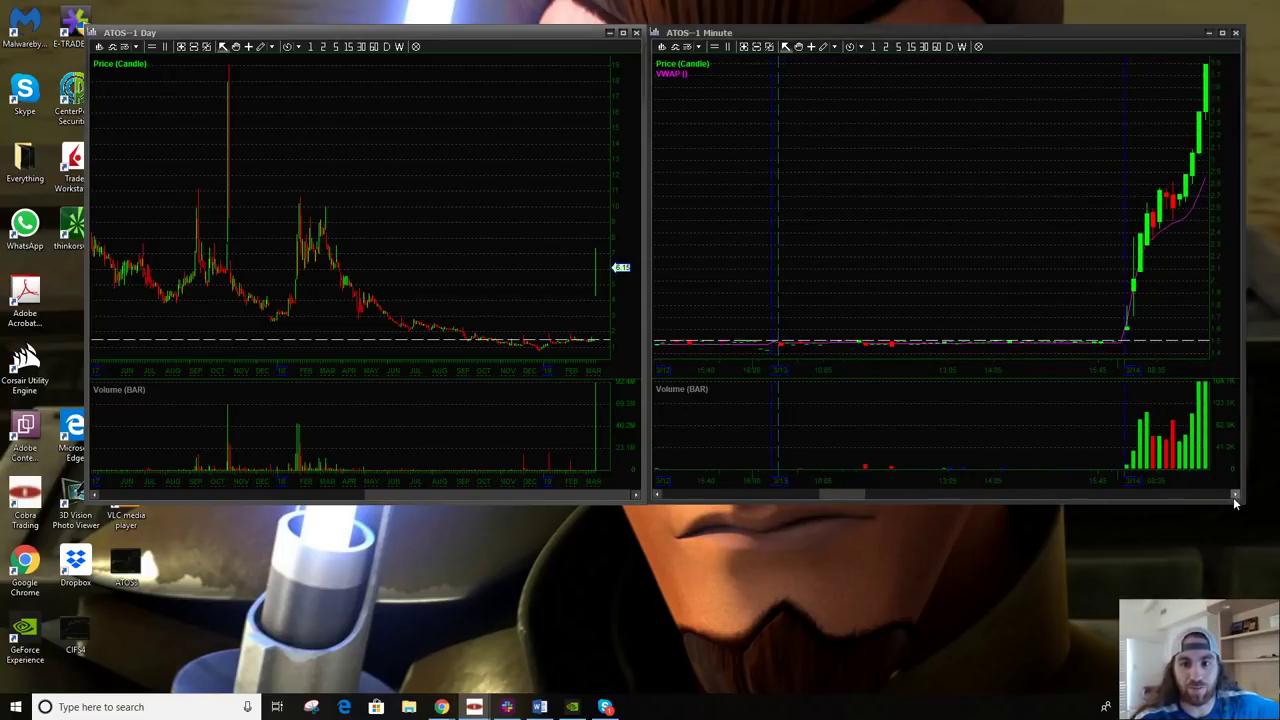
{"action": "left_click", "coordinate": [1235, 496]}
{"action": "left_click", "coordinate": [1235, 496]}
{"action": "left_click", "coordinate": [1235, 496]}
{"action": "left_click", "coordinate": [1235, 496]}
{"action": "left_click", "coordinate": [1235, 496]}
{"action": "left_click", "coordinate": [1235, 496]}
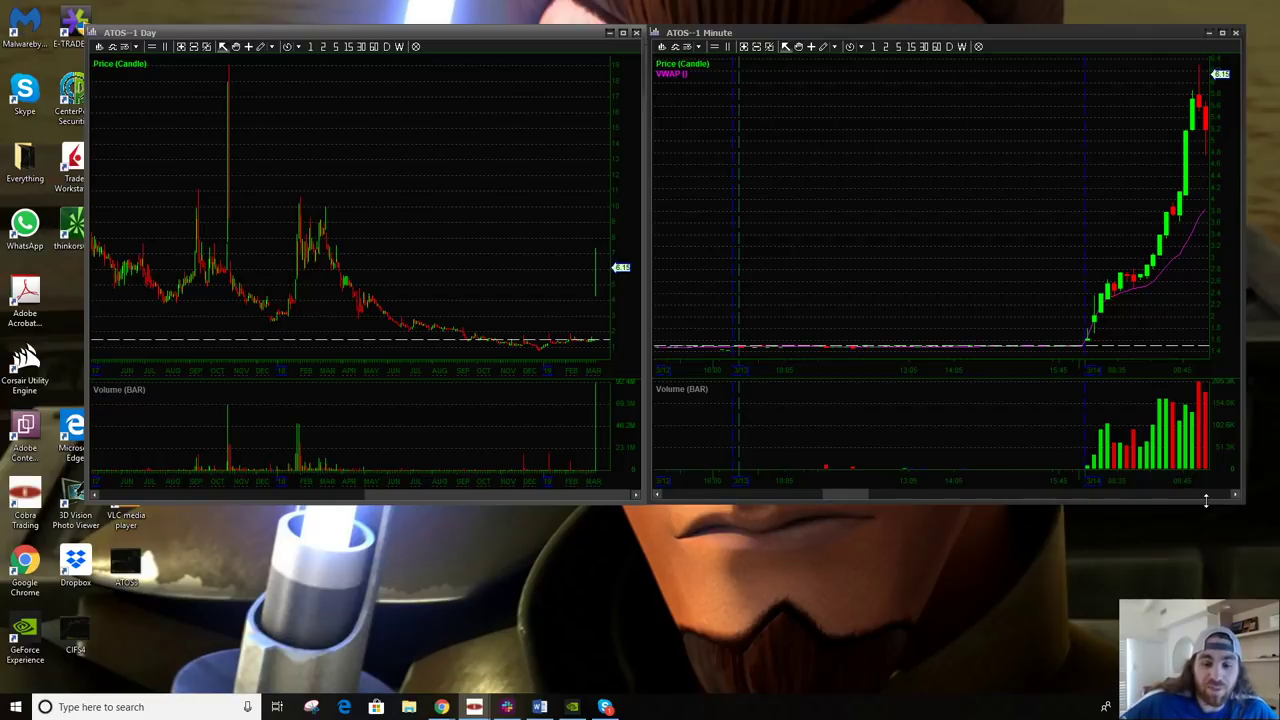
- Step the 1-minute chart back a few candles to re-examine the premarket run-up before its peak
{"action": "left_click", "coordinate": [659, 495]}
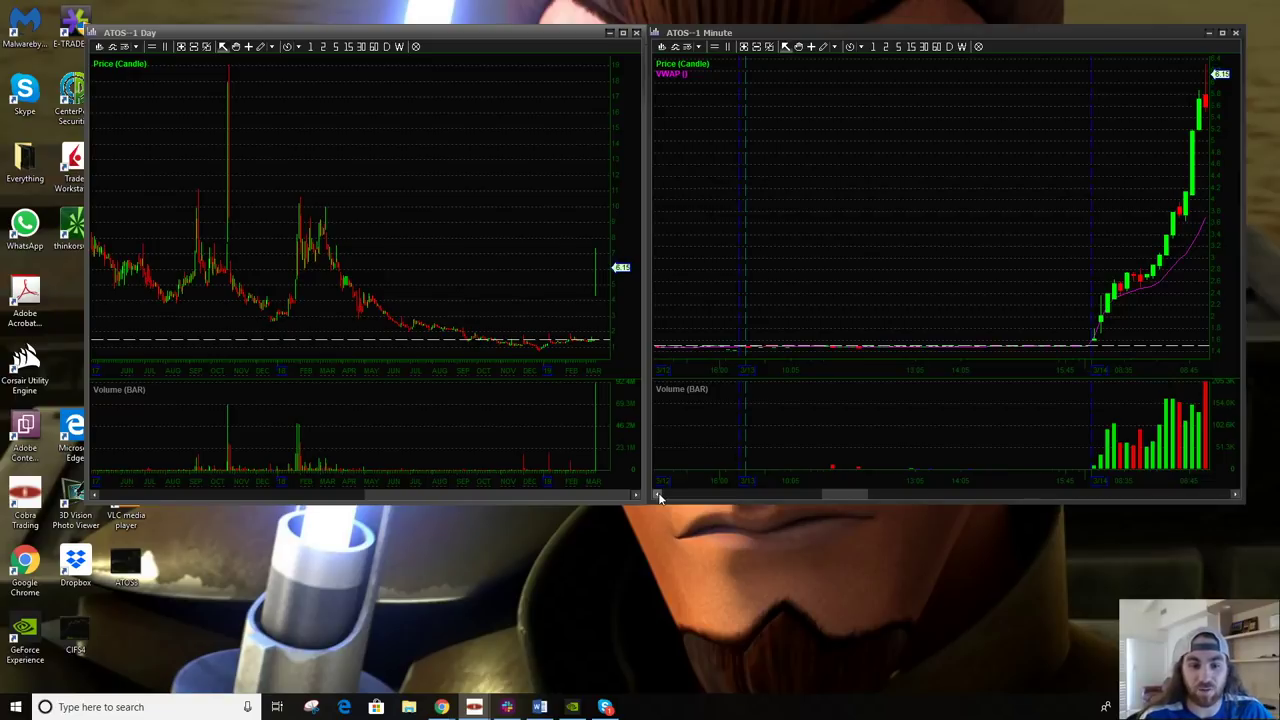
{"action": "left_click", "coordinate": [659, 495]}
{"action": "left_click", "coordinate": [659, 495]}
{"action": "left_click", "coordinate": [659, 495]}
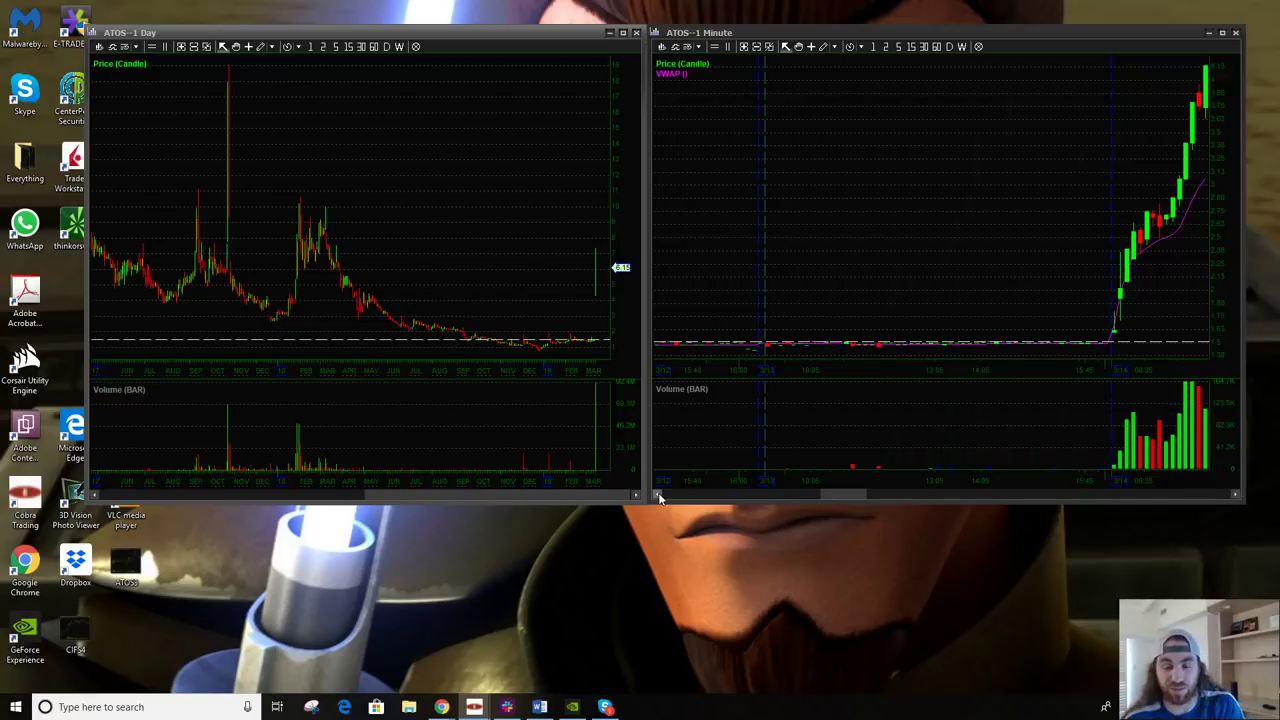
- Advance the 1-minute chart past the premarket consolidation to the first candles after the 09:30 open
{"action": "left_click", "coordinate": [1236, 495]}
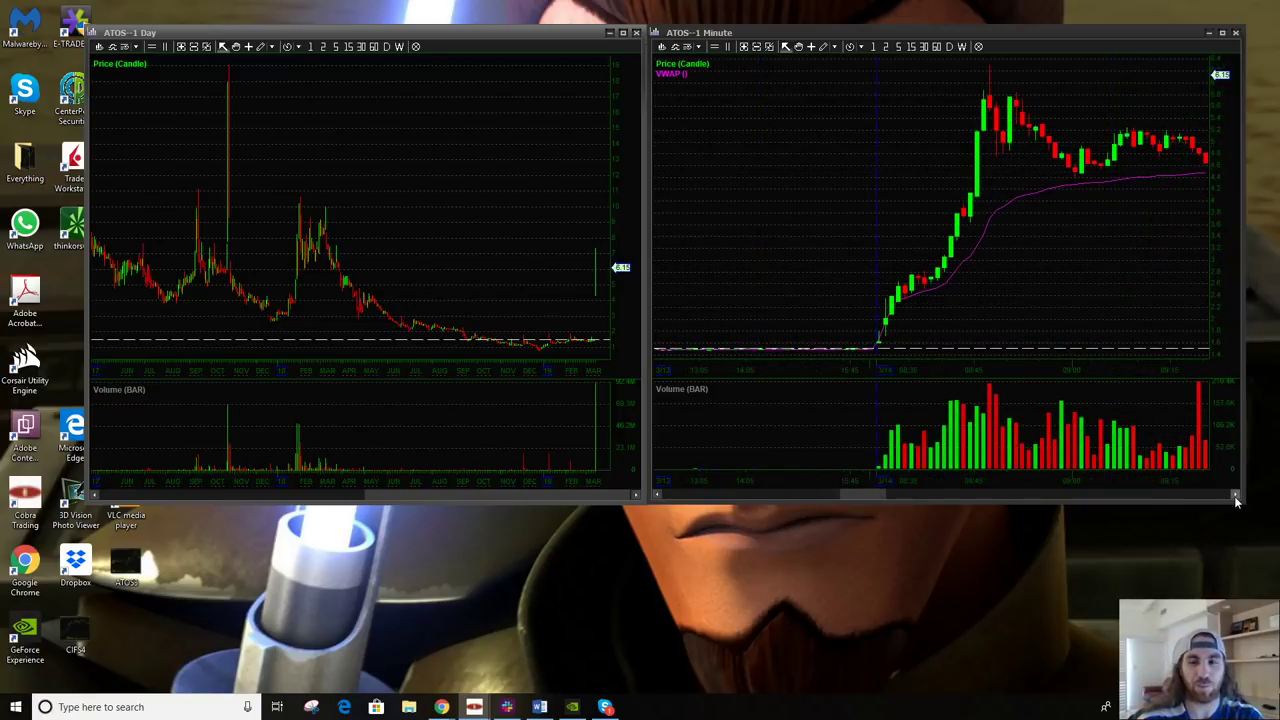
{"action": "left_click", "coordinate": [1236, 495]}
{"action": "left_click", "coordinate": [1236, 495]}
{"action": "left_click", "coordinate": [1236, 495]}
{"action": "left_click", "coordinate": [1236, 495]}
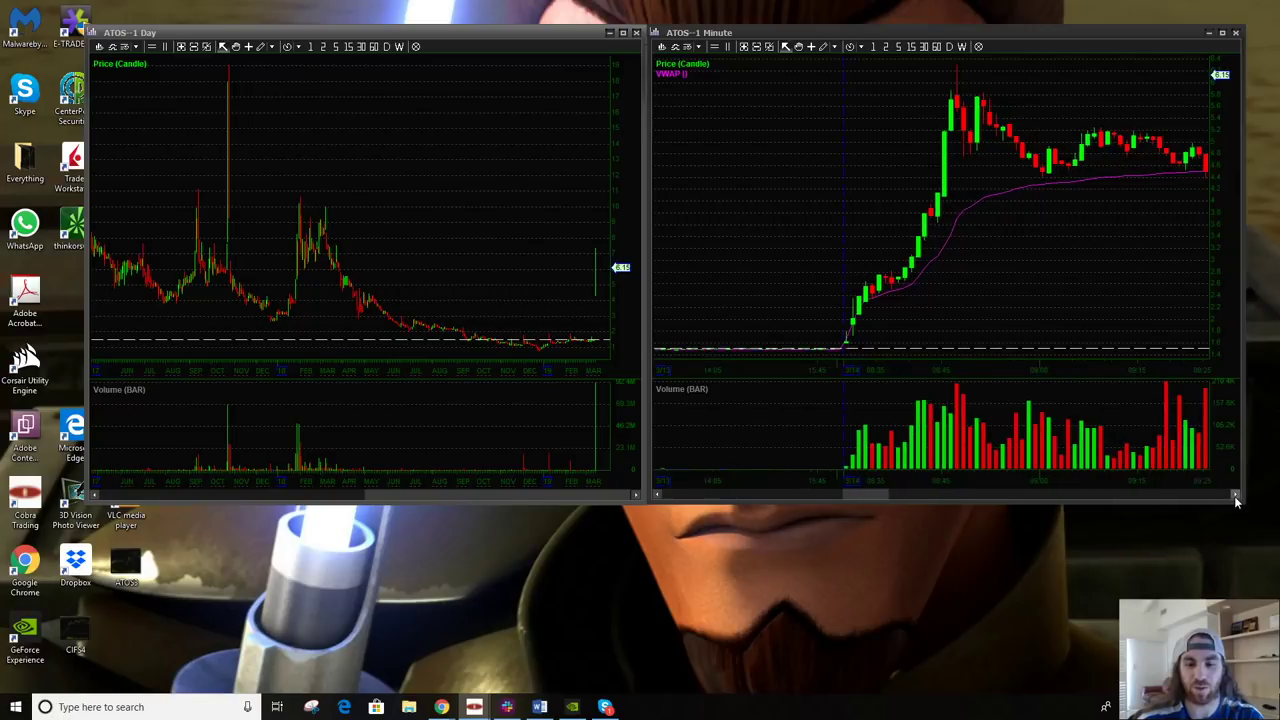
{"action": "left_click", "coordinate": [1236, 495]}
{"action": "left_click", "coordinate": [1236, 495]}
{"action": "left_click", "coordinate": [1236, 495]}
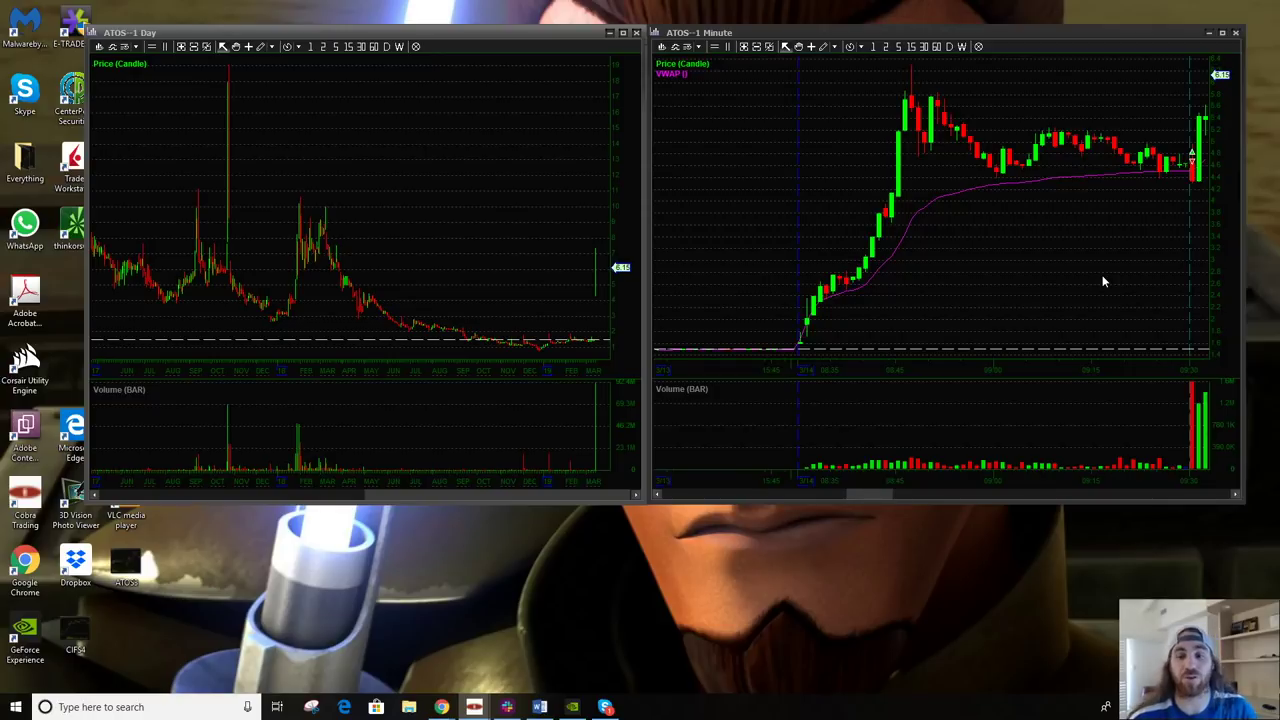
- Compress the 1-minute chart to show the whole session and advance it to the sharp drop around 13:30
{"action": "scroll", "coordinate": [1104, 282], "scroll_direction": "down", "scroll_amount": 5}
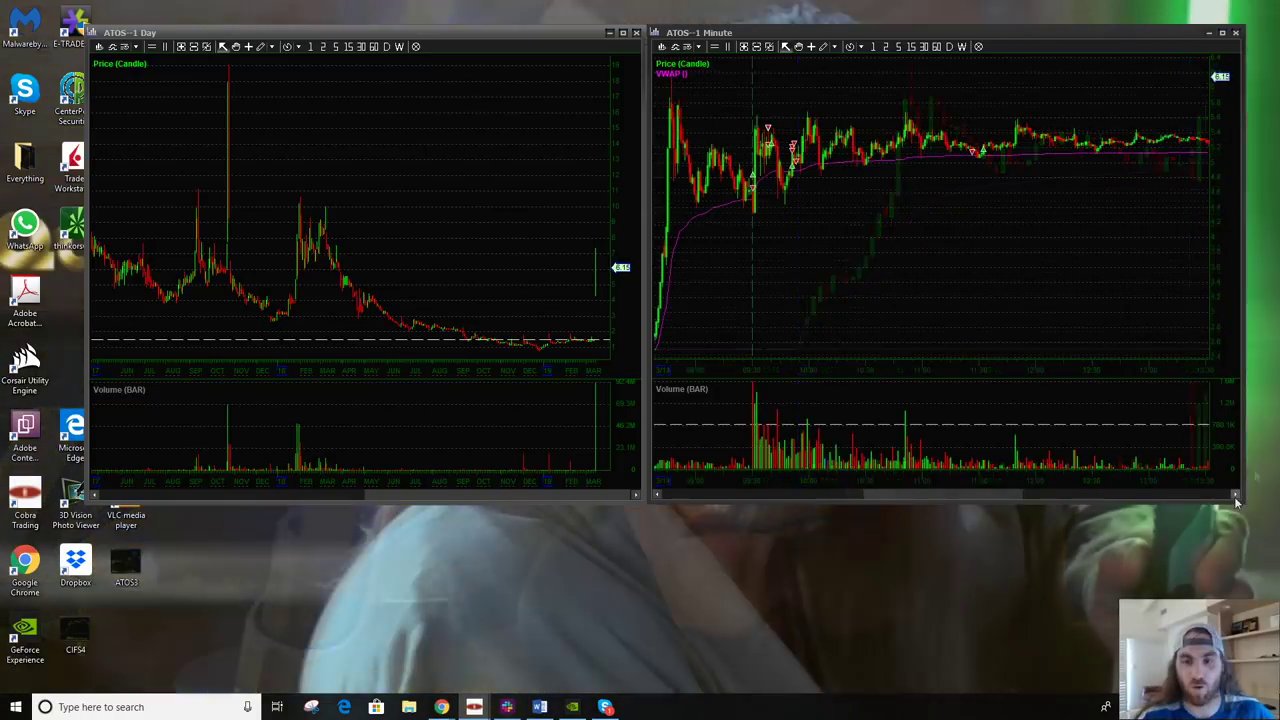
{"action": "left_click", "coordinate": [1236, 494]}
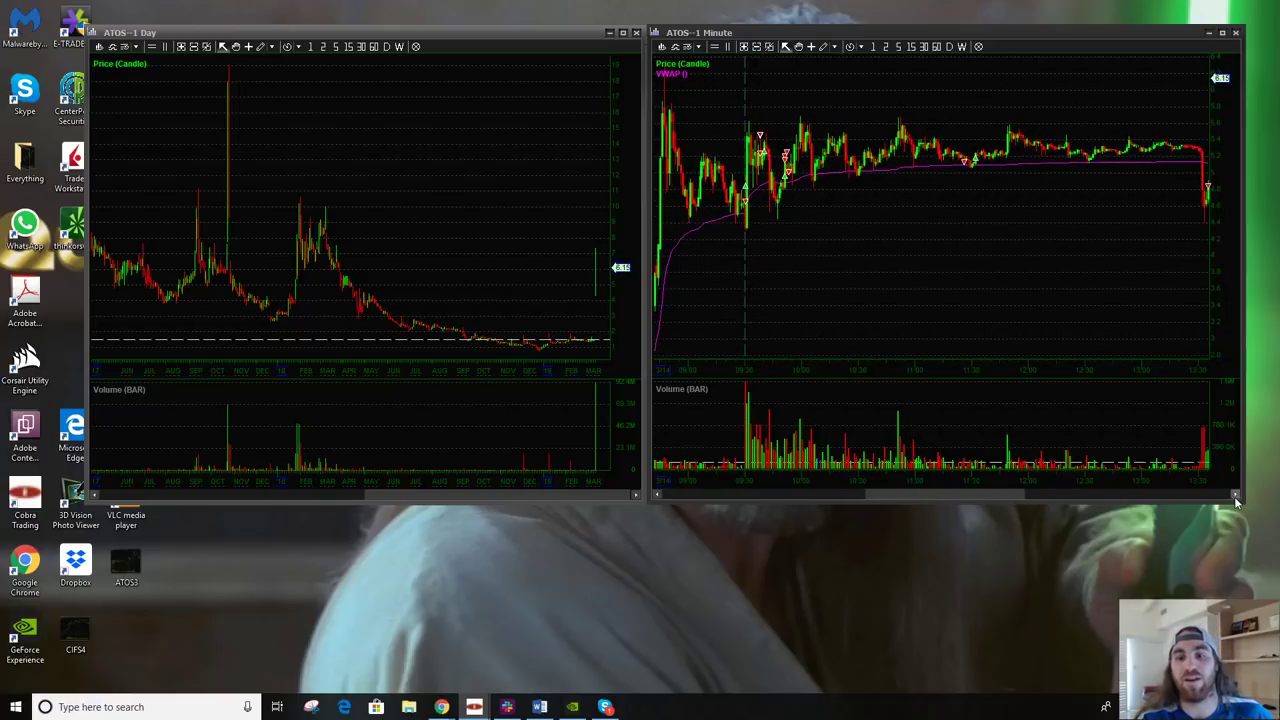
{"action": "left_click", "coordinate": [1236, 497]}
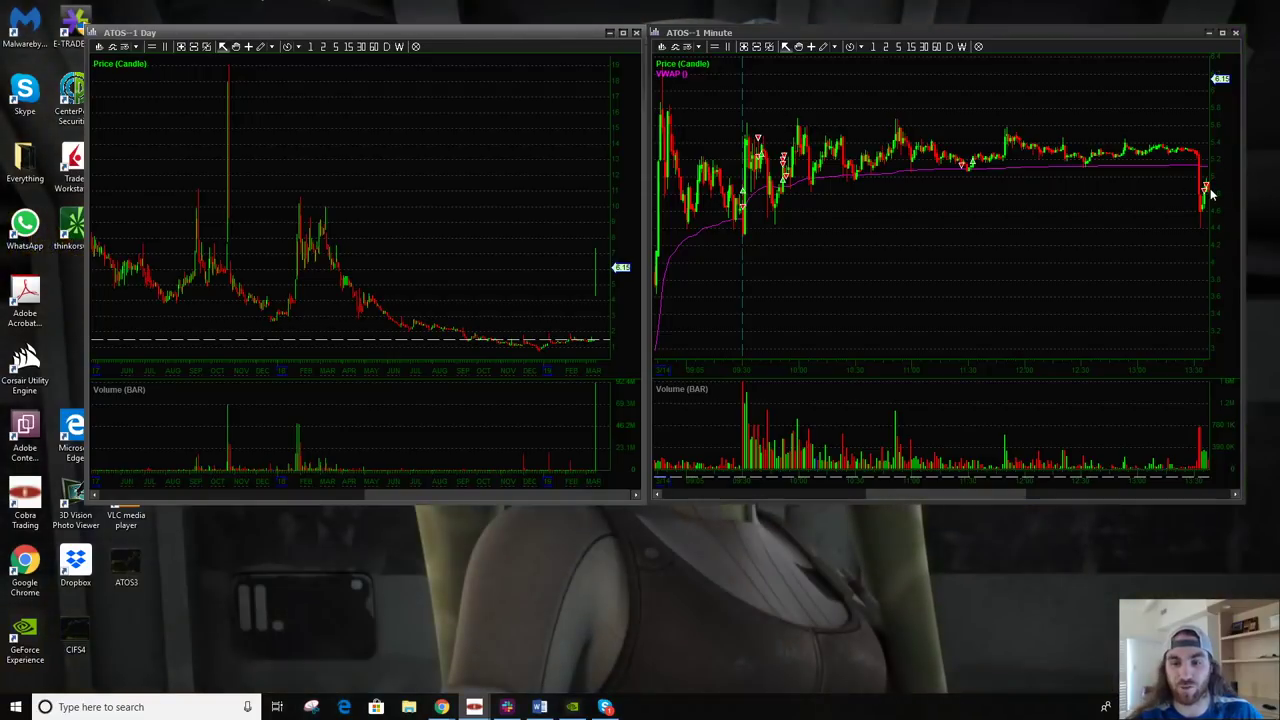
- Step the 1-minute chart forward candle by candle after the 13:30 drop to review the marked trade executions
{"action": "left_click", "coordinate": [1234, 497]}
{"action": "left_click", "coordinate": [1234, 497]}
{"action": "left_click", "coordinate": [1234, 497]}
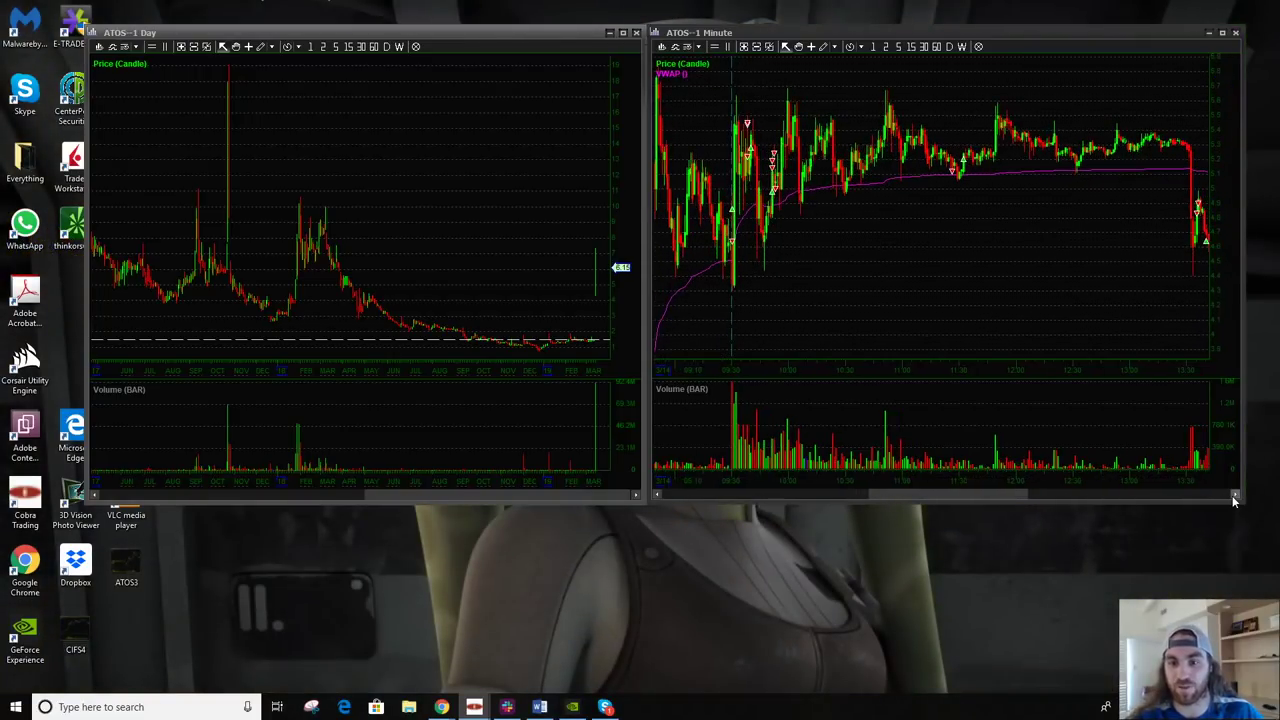
{"action": "left_click", "coordinate": [1234, 497]}
{"action": "left_click", "coordinate": [1234, 497]}
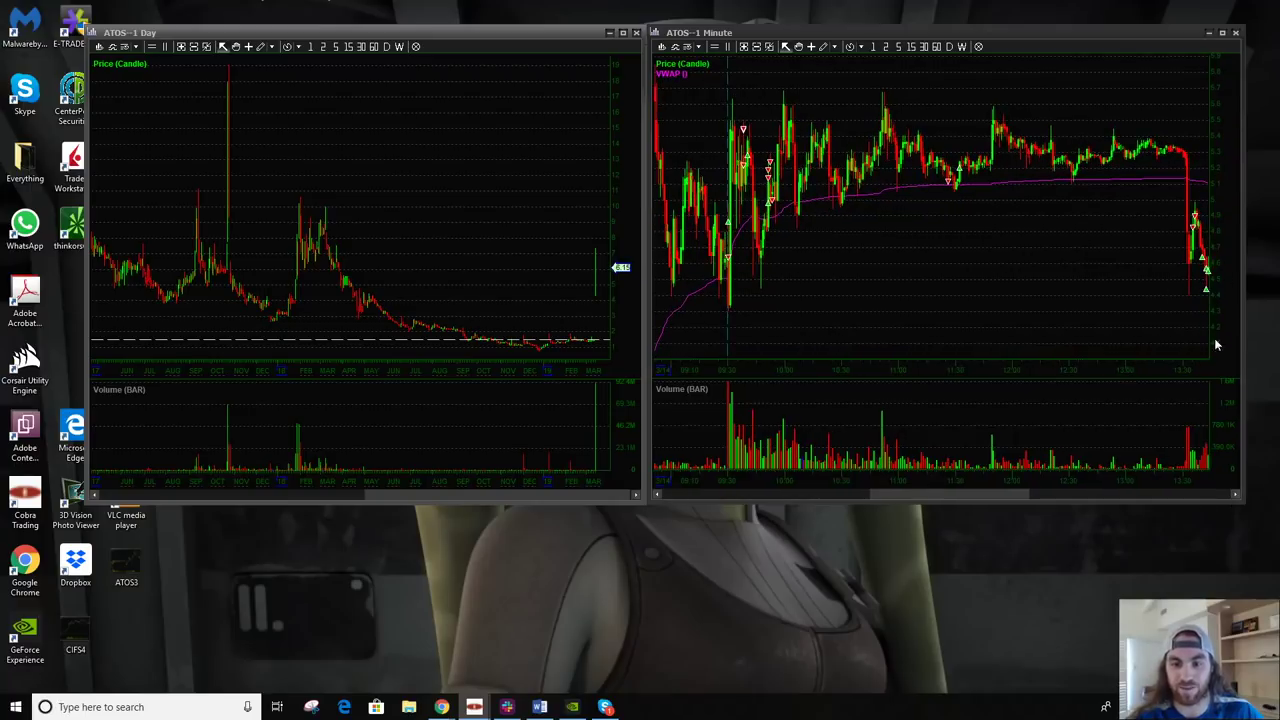
{"action": "left_click", "coordinate": [1234, 497]}
{"action": "left_click", "coordinate": [1234, 497]}
{"action": "left_click", "coordinate": [1234, 497]}
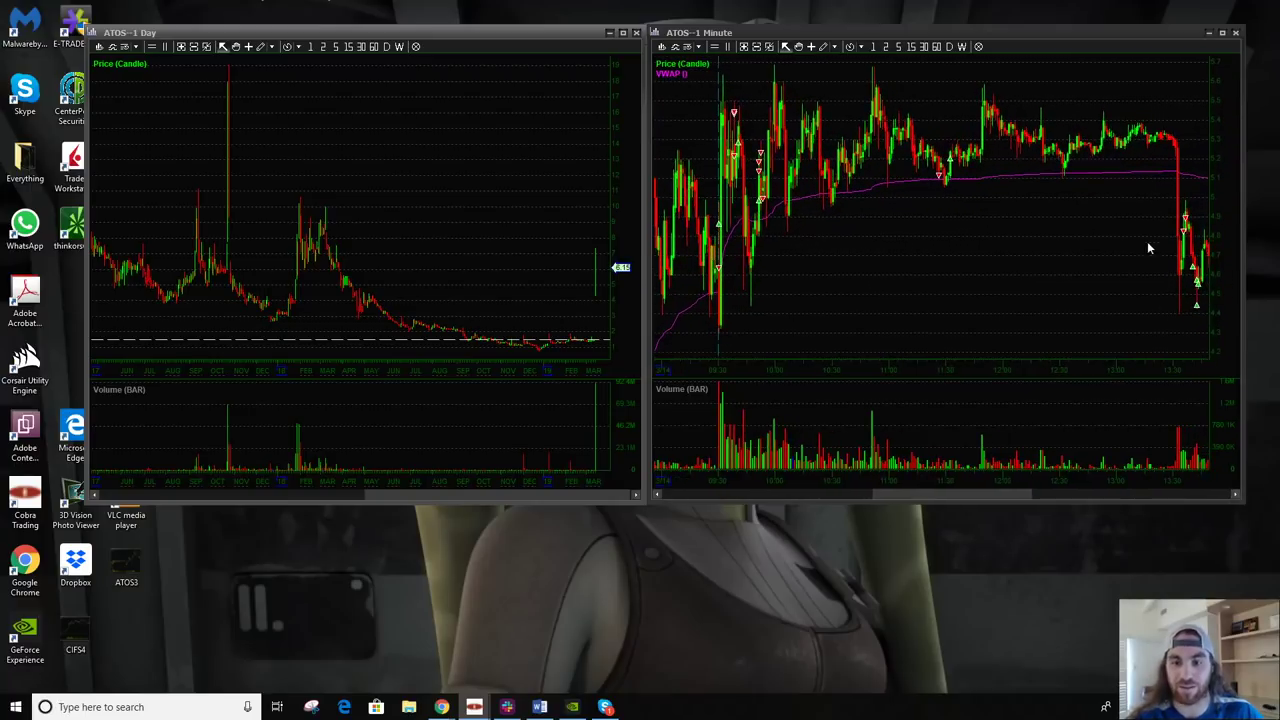